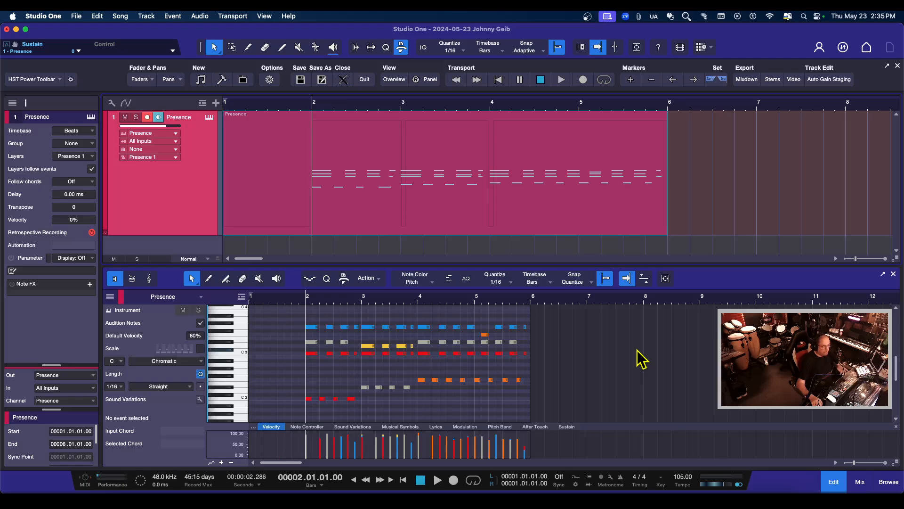
# Step: Add five single notes beyond the Presence part's end, between bars 6 and 9, and undo the additions
pyautogui.click(552, 330)
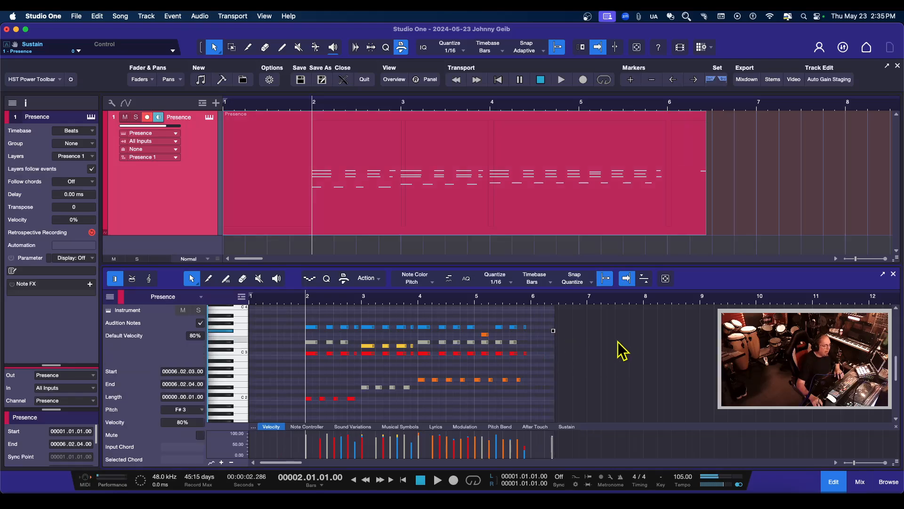
pyautogui.click(585, 364)
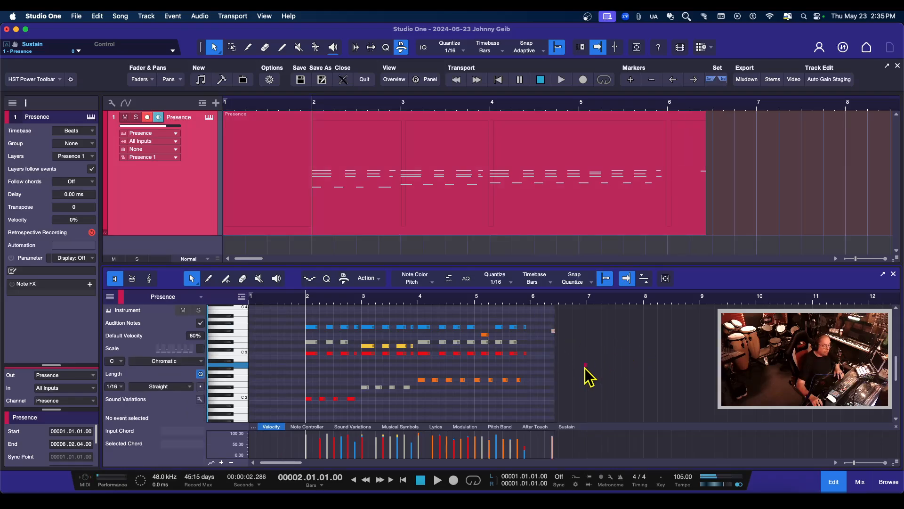
pyautogui.click(655, 341)
pyautogui.click(676, 391)
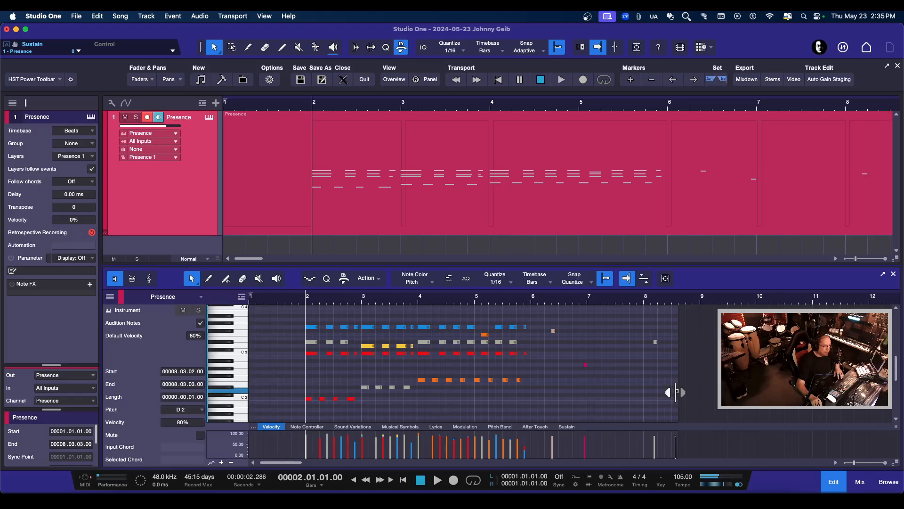
pyautogui.doubleClick(754, 331)
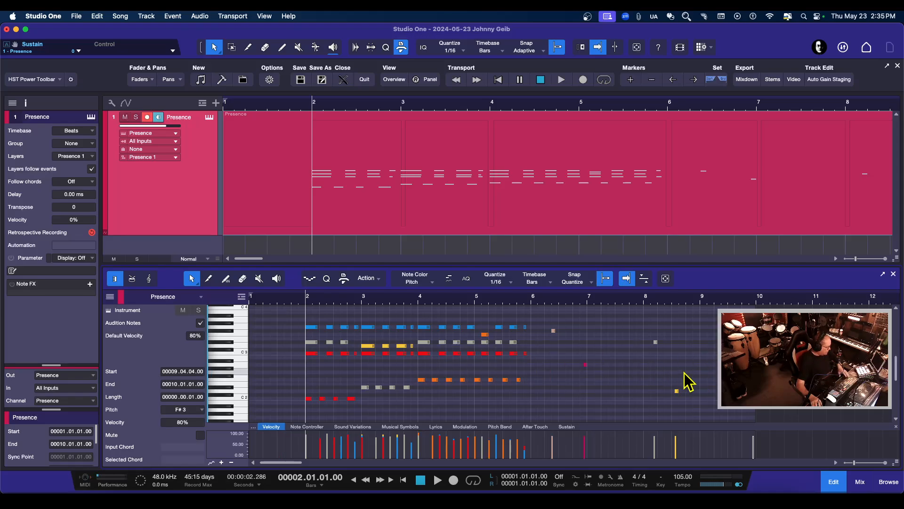
pyautogui.press('super+z')
pyautogui.press('super+z')
pyautogui.press('super+z')
pyautogui.press('super+z')
pyautogui.press('super+z')
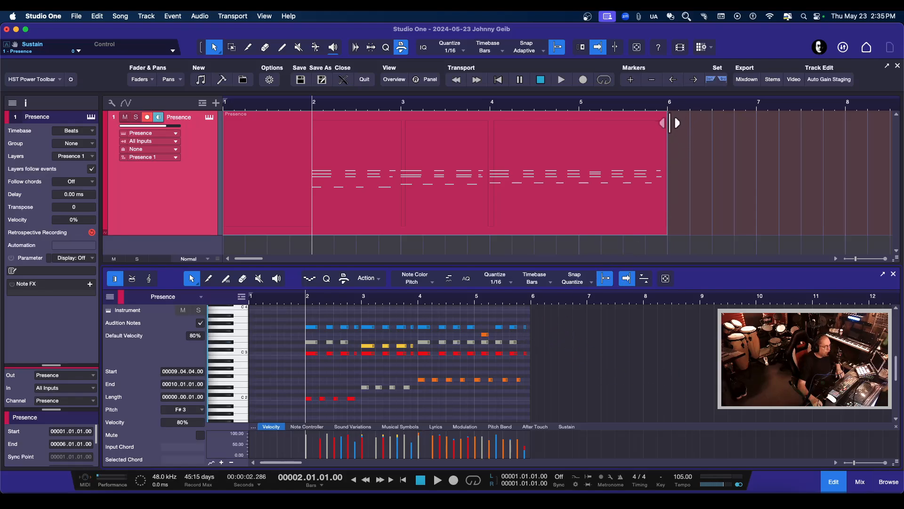
# Step: Extend the Presence part to bar 8 in the arrangement, undo it, and extend it to bar 9 in the note editor
pyautogui.moveTo(668, 123); pyautogui.dragTo(846, 131)
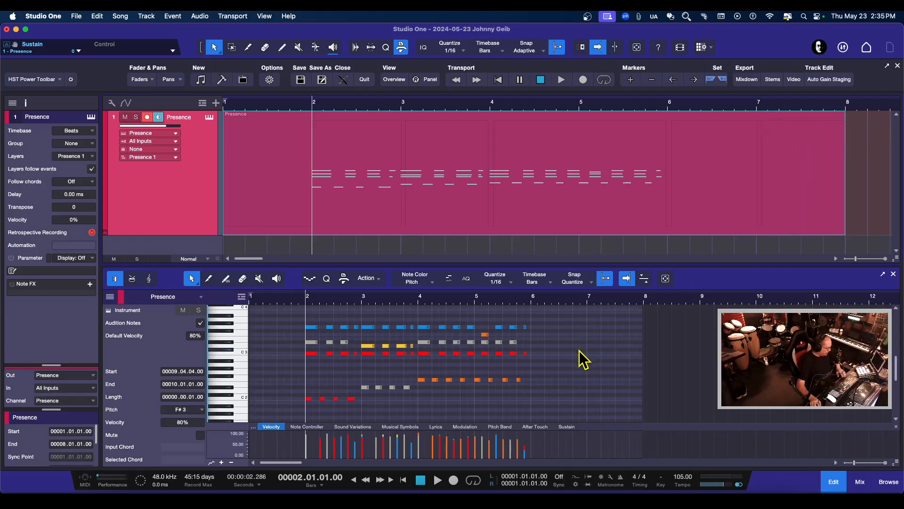
pyautogui.press('super+z')
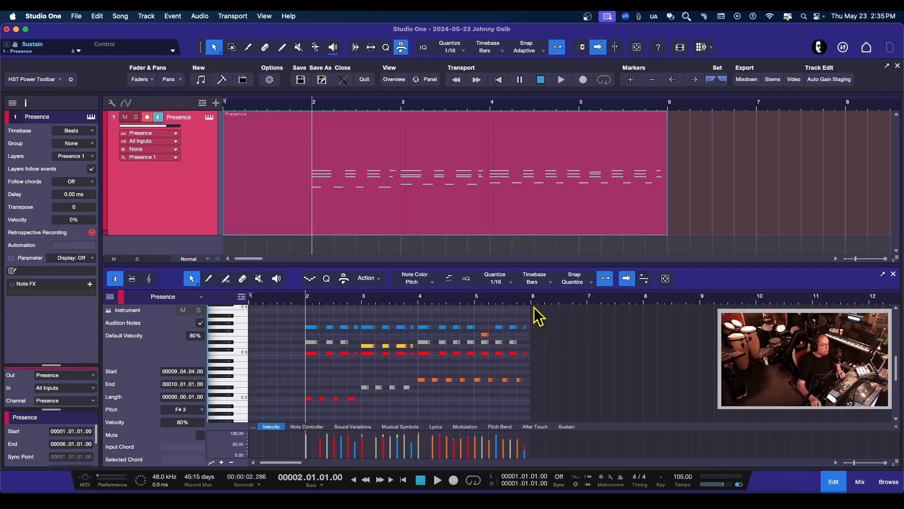
pyautogui.moveTo(530, 313); pyautogui.dragTo(700, 326)
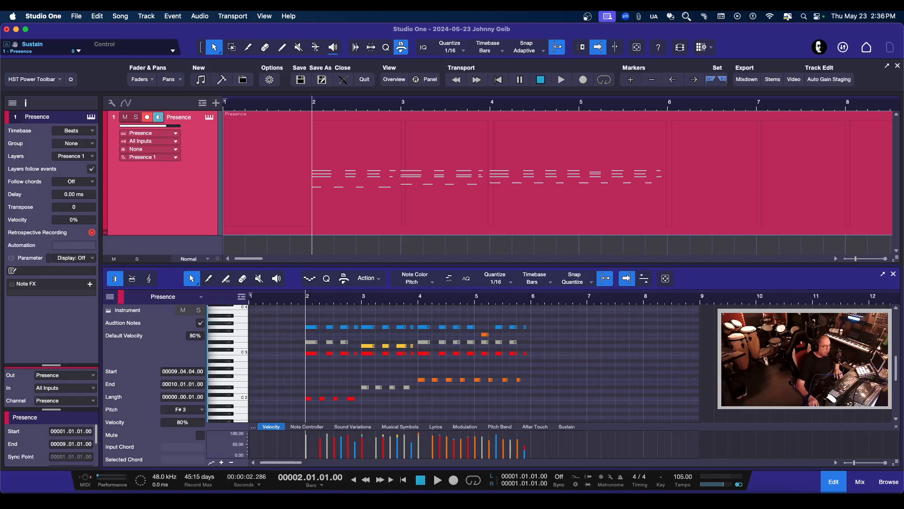
# Step: Add two notes beyond the extended part's end, around bars 9 and 11, and undo them together with the extension
pyautogui.doubleClick(743, 334)
pyautogui.doubleClick(821, 349)
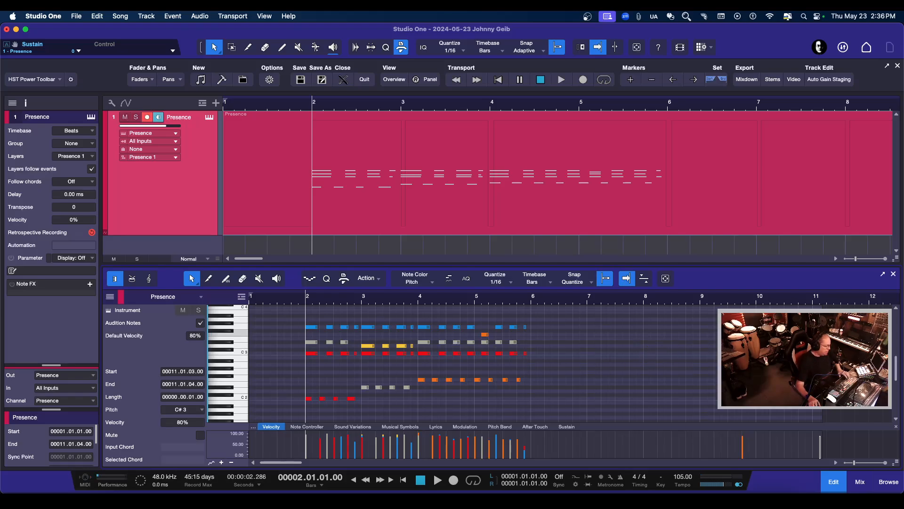
pyautogui.press('super+z')
pyautogui.press('super+z')
pyautogui.press('super+z')
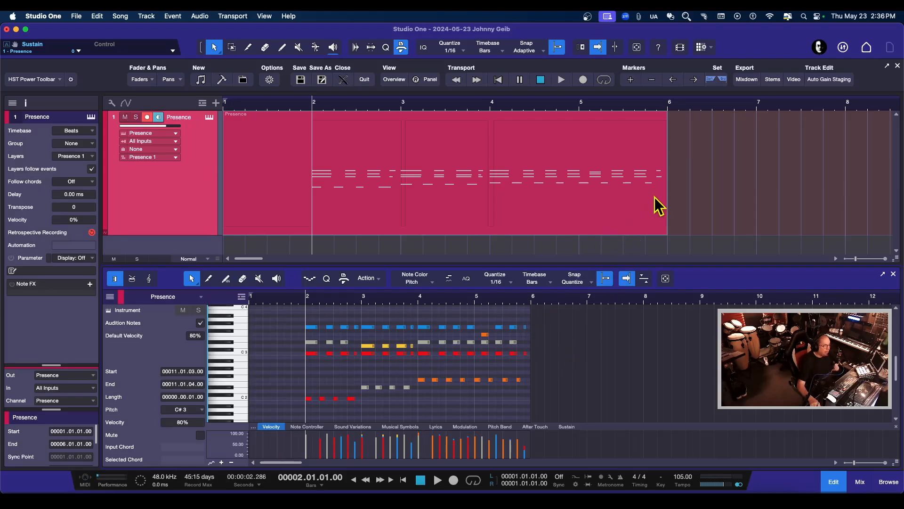
# Step: Extend the part to 6.3.4 in the arrangement, add D#3 and F3 notes in bar 6, and undo these changes
pyautogui.moveTo(668, 121); pyautogui.dragTo(730, 125)
pyautogui.click(540, 354)
pyautogui.doubleClick(538, 342)
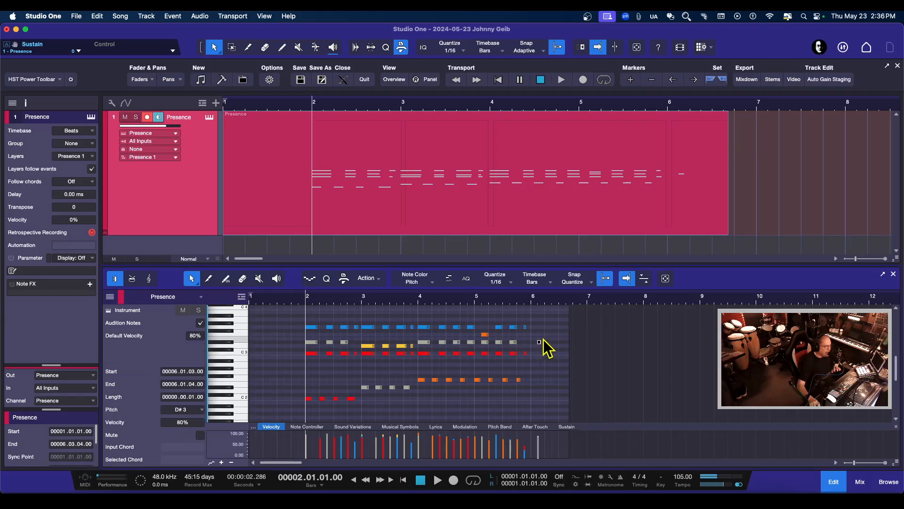
pyautogui.doubleClick(544, 335)
pyautogui.press('super+z')
pyautogui.press('super+z')
pyautogui.press('super+z')
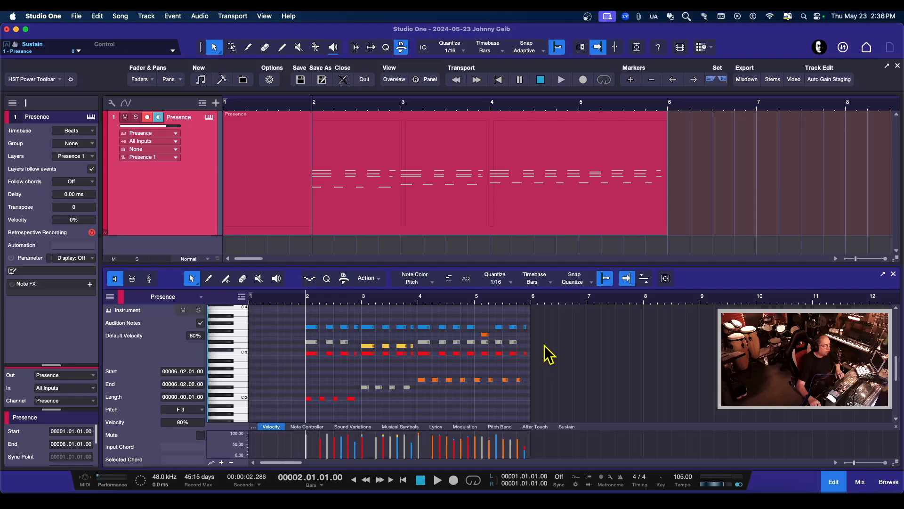
# Step: Shorten the Presence part's end to 5.4.4 in the note editor and bring it back to bar 6
pyautogui.click(537, 318)
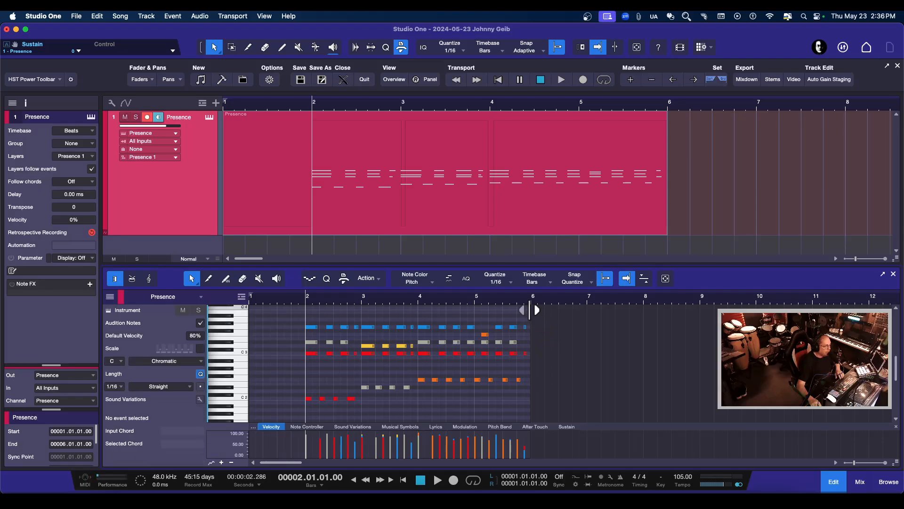
pyautogui.moveTo(530, 310)
pyautogui.mouseDown()
pyautogui.moveTo(631, 312)
pyautogui.moveTo(526, 317)
pyautogui.mouseUp()
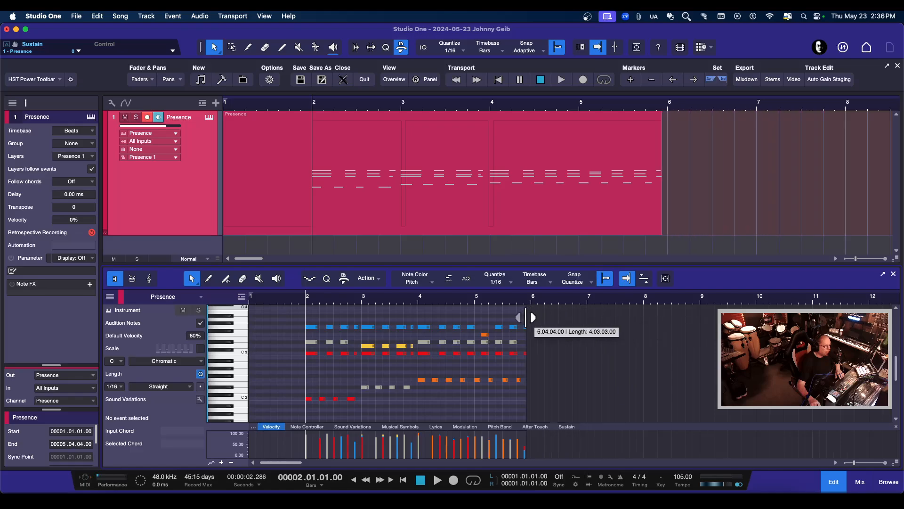
pyautogui.moveTo(675, 147)
pyautogui.mouseDown()
pyautogui.moveTo(752, 145)
pyautogui.moveTo(671, 162)
pyautogui.mouseUp()
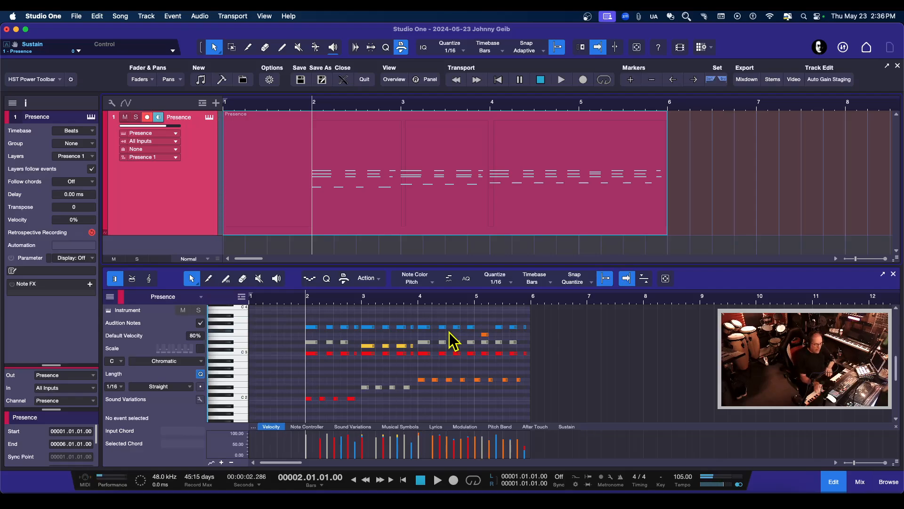
# Step: Set the playback position to bar 4 and show the recording options
pyautogui.click(419, 303)
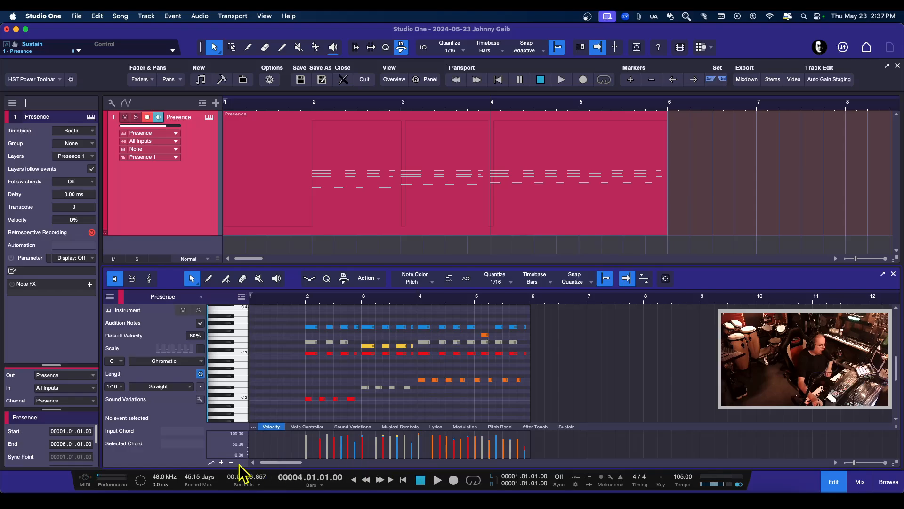
pyautogui.click(576, 484)
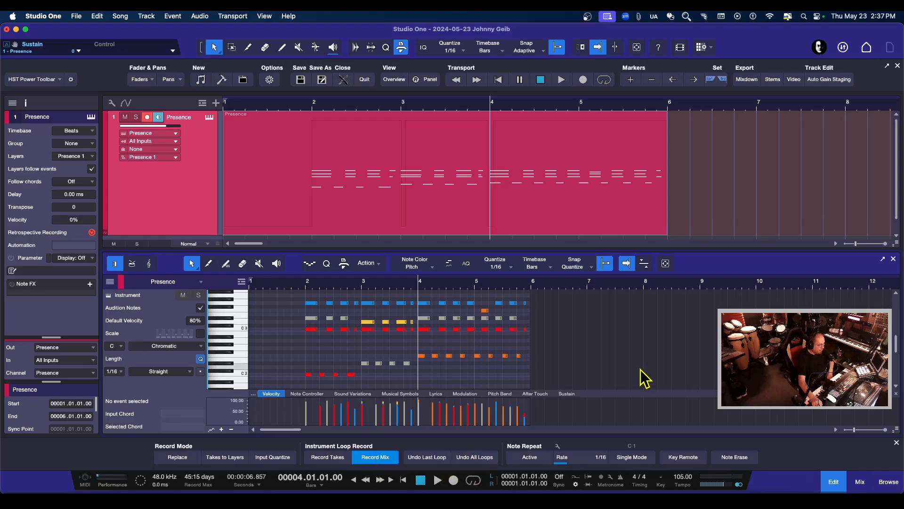
# Step: Record a sustained chord past the part's end, from bar 6, and play it back from about 4.4.4
pyautogui.click(453, 480)
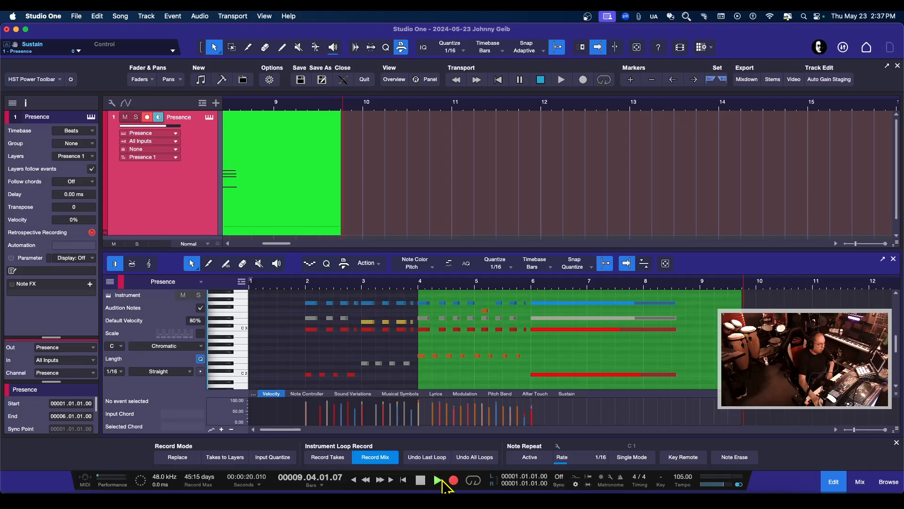
pyautogui.click(420, 479)
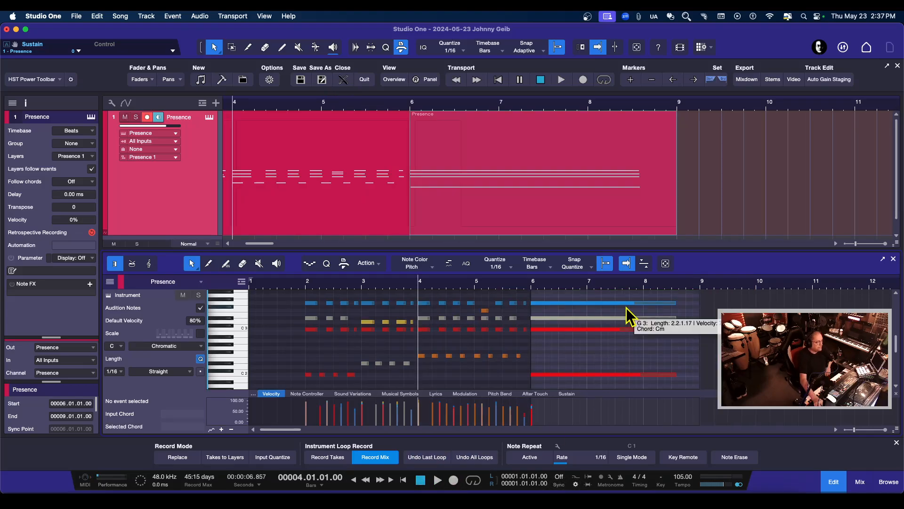
pyautogui.click(317, 104)
pyautogui.press('space')
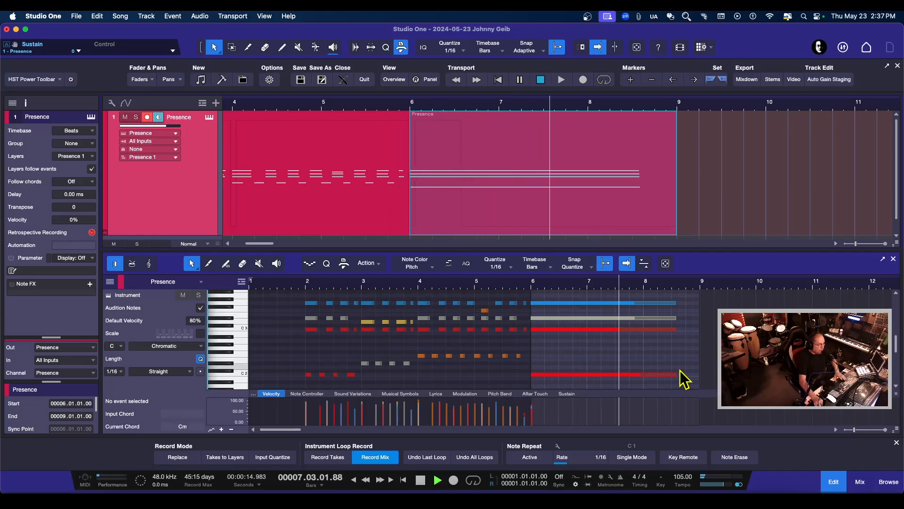
pyautogui.press('space')
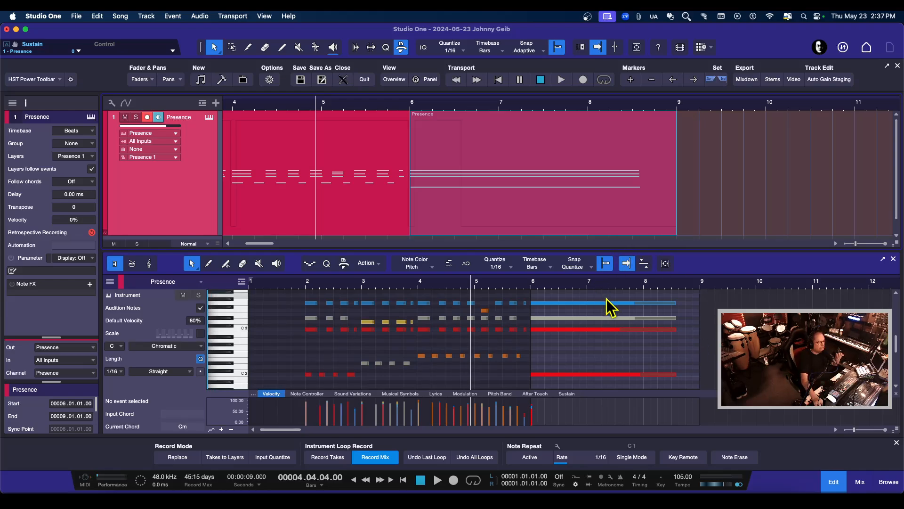
# Step: Undo the chord recording, then try extending the part's end past bar 8 in the note editor and undo that
pyautogui.press('super+z')
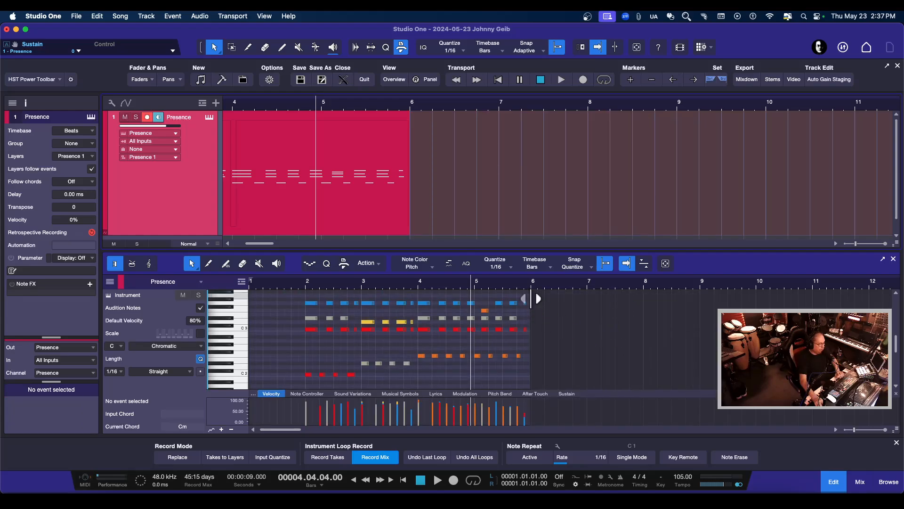
pyautogui.moveTo(538, 299); pyautogui.dragTo(690, 310)
pyautogui.press('super+z')
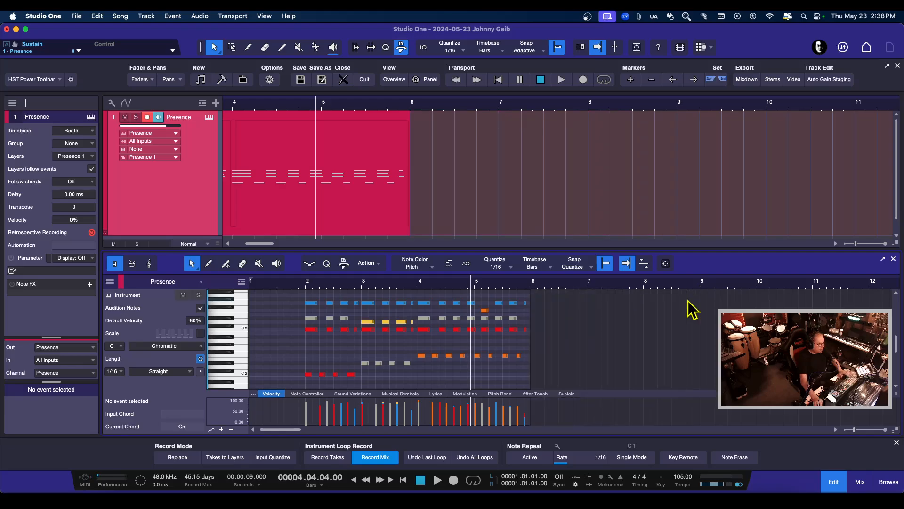
# Step: Enlarge the arrangement area and extend the Presence part's end to bar 8
pyautogui.moveTo(470, 249); pyautogui.dragTo(468, 284)
pyautogui.moveTo(409, 135); pyautogui.dragTo(587, 138)
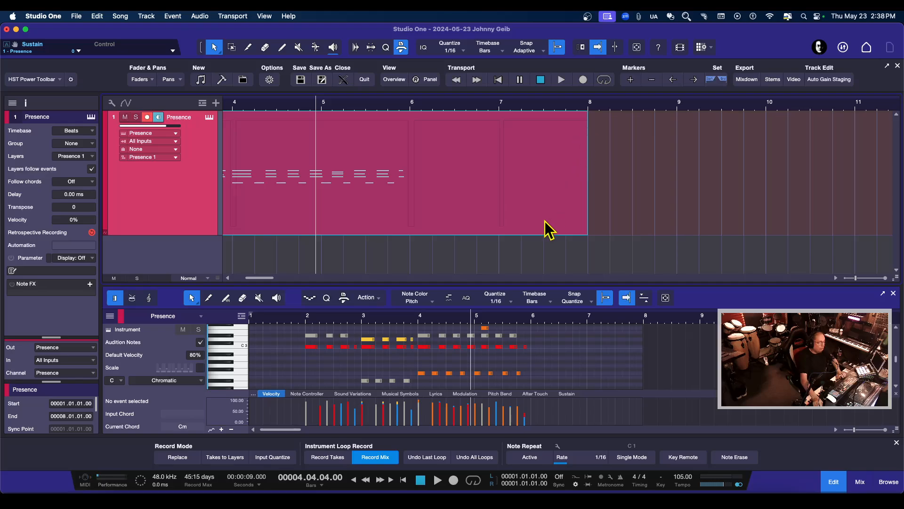
# Step: Set the playback position back to bar 4 and toggle the recording options off and on again
pyautogui.click(418, 319)
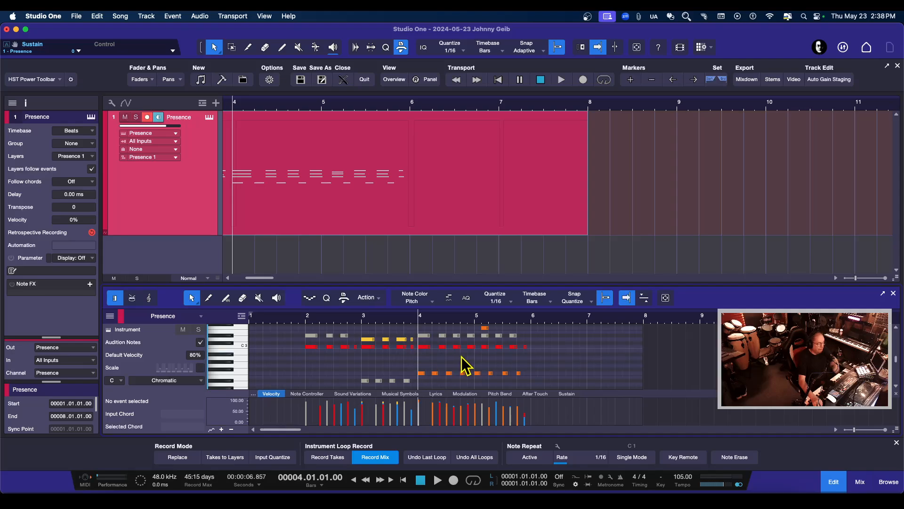
pyautogui.click(575, 484)
pyautogui.click(575, 484)
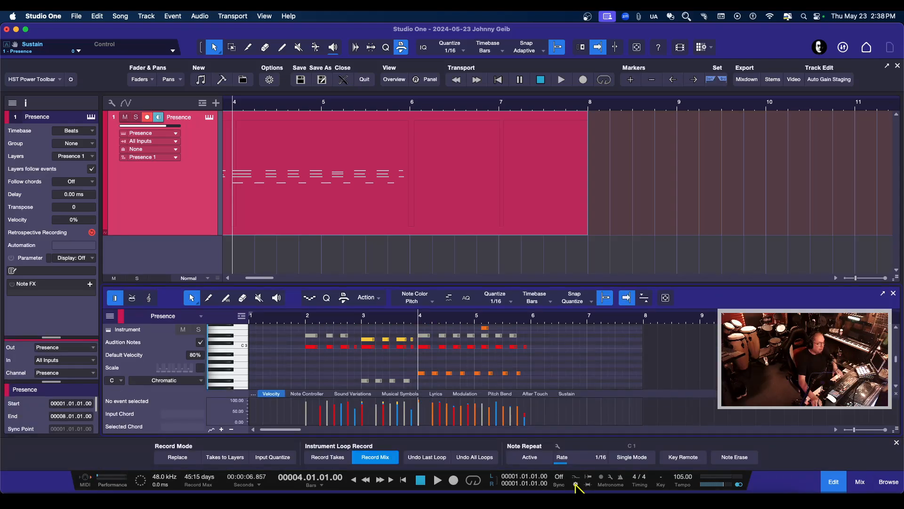